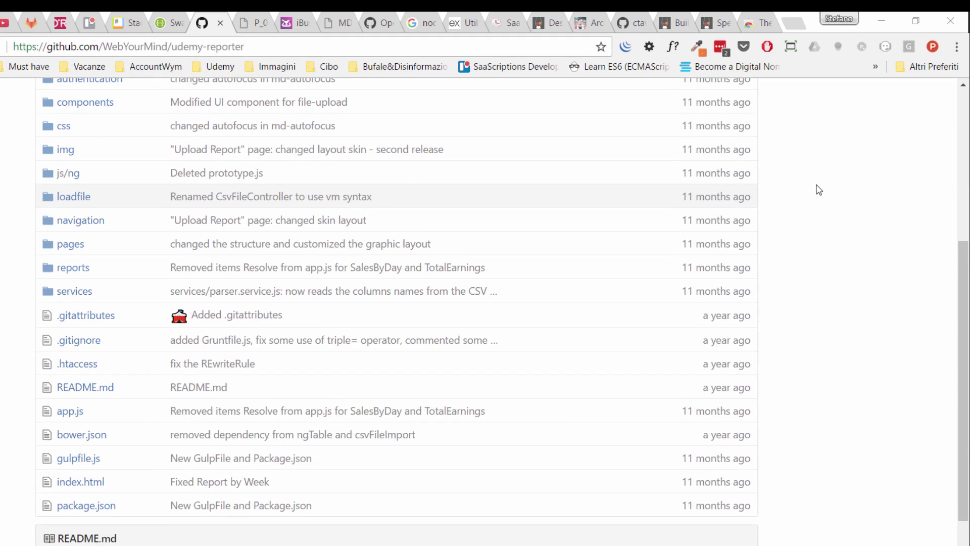
- Add The Great Suspender to Chrome from its Chrome Web Store listing
left_click(705, 10)
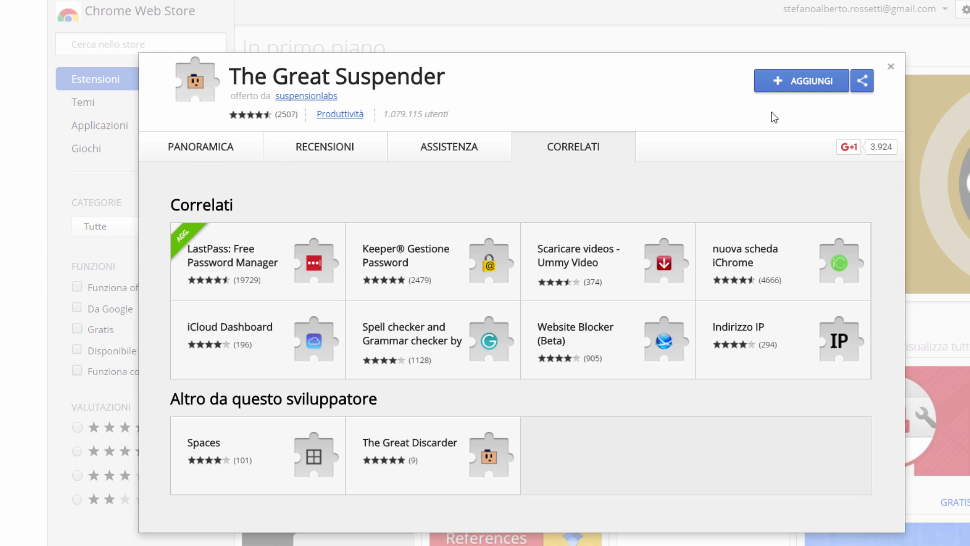
left_click(800, 88)
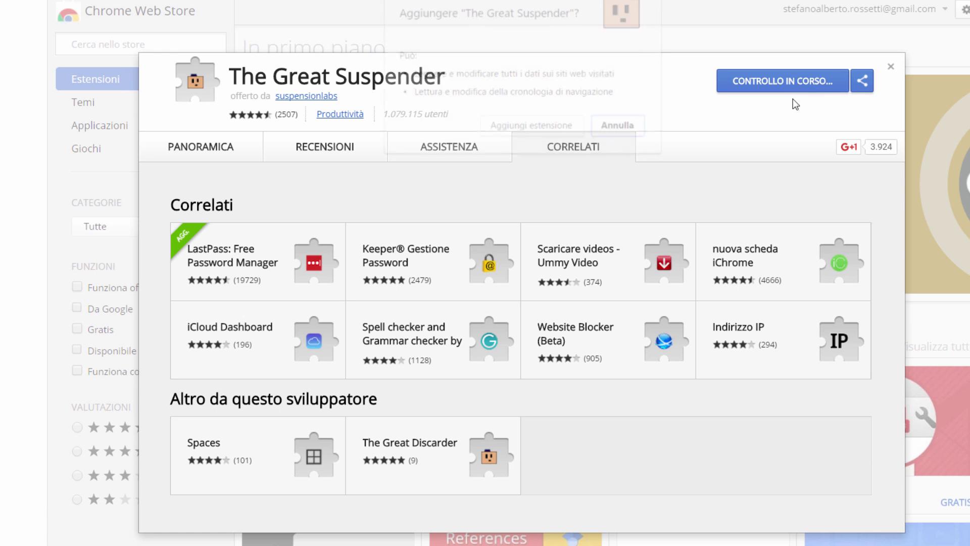
left_click(550, 128)
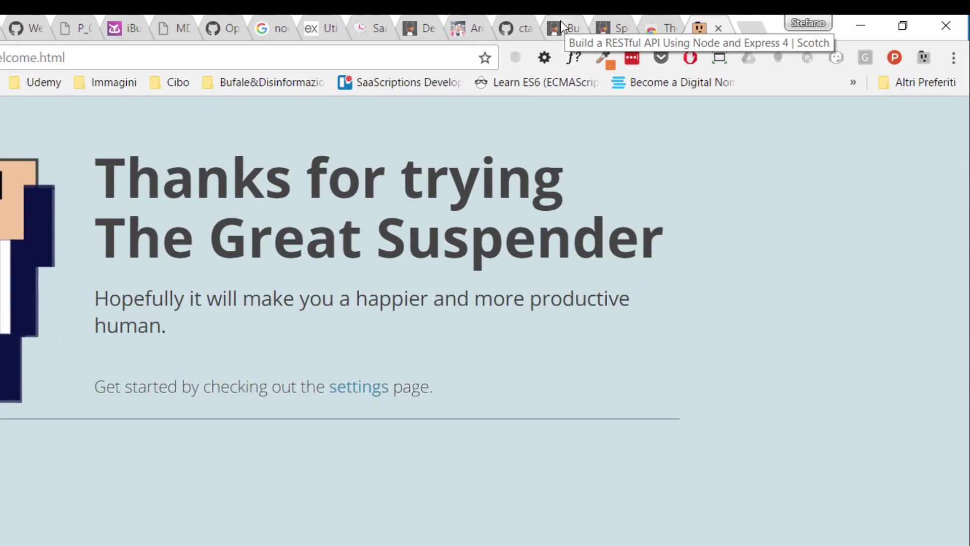
- Suspend the Scotch Express 4 tutorial tab with The Great Suspender's toolbar menu
left_click(664, 20)
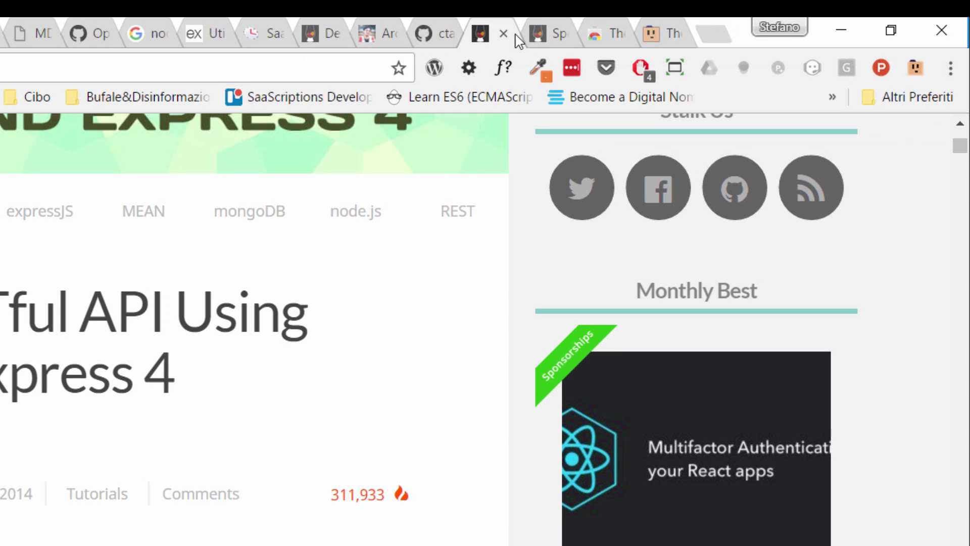
left_click(916, 70)
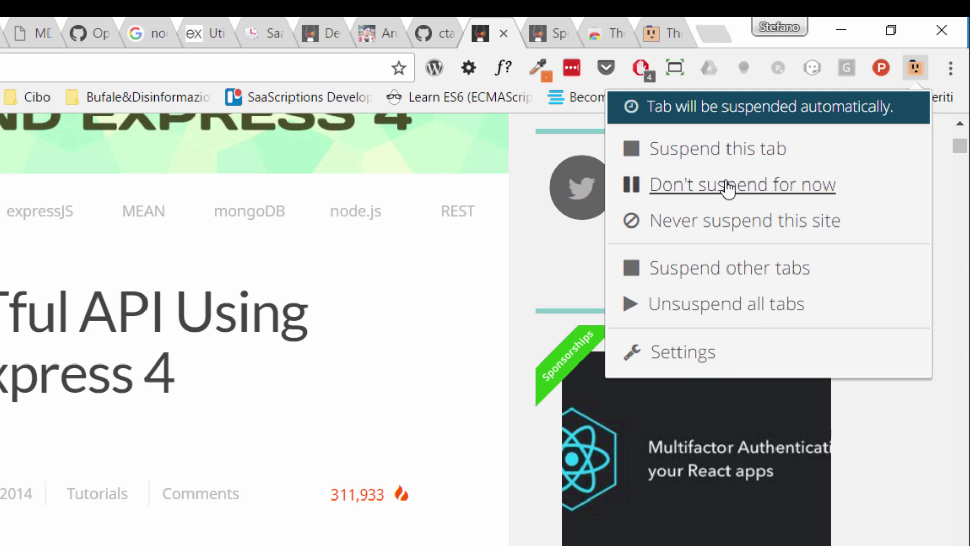
left_click(724, 155)
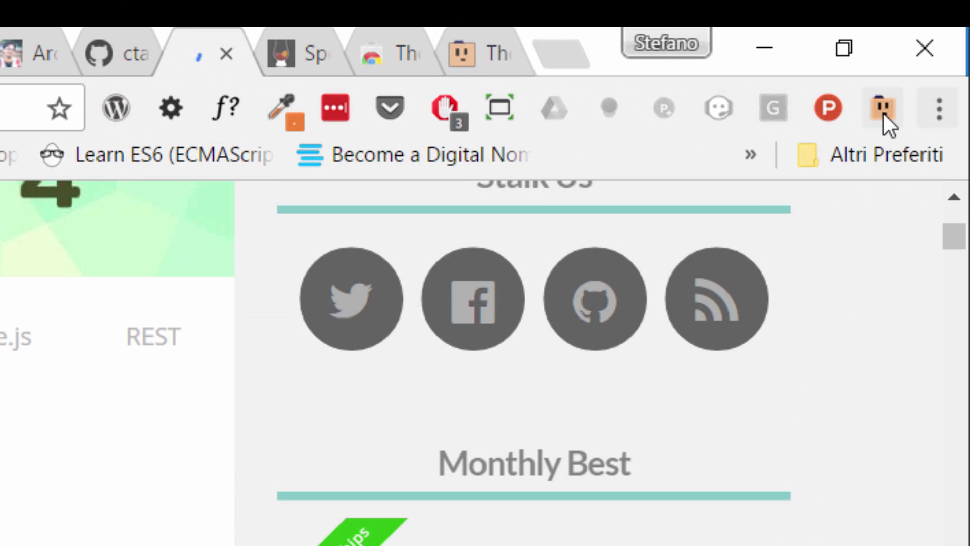
- Suspend the Scotch tutorial tab again, then move to the expressjs.com guide tab
left_click(883, 112)
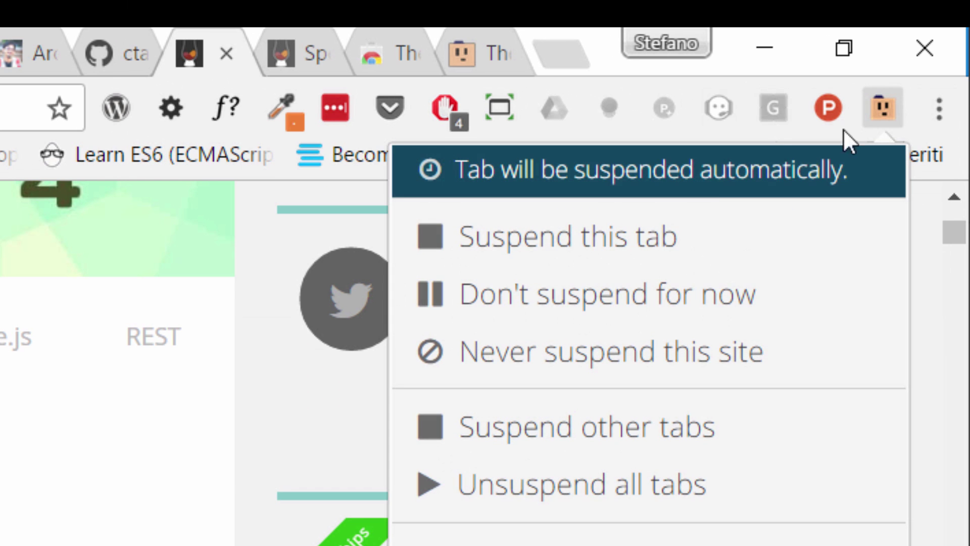
left_click(559, 264)
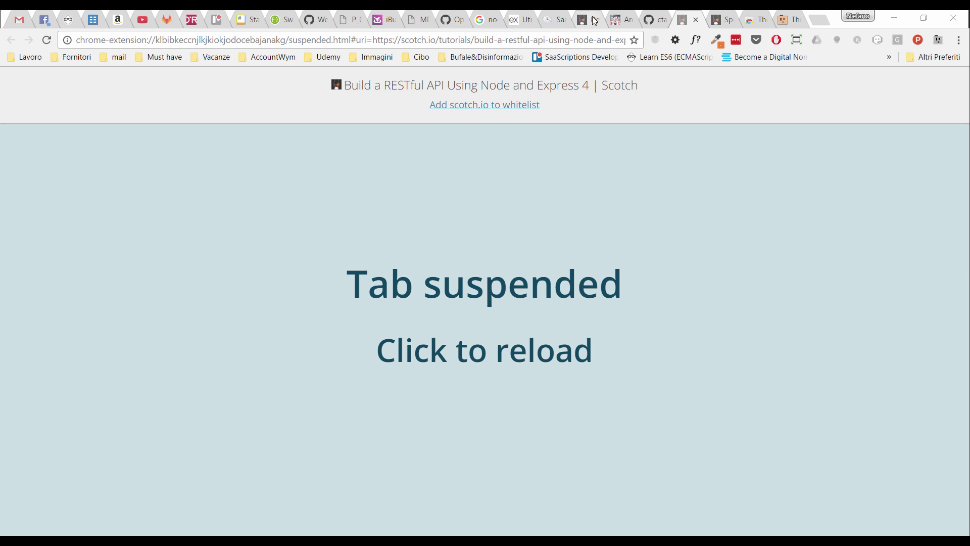
left_click(517, 20)
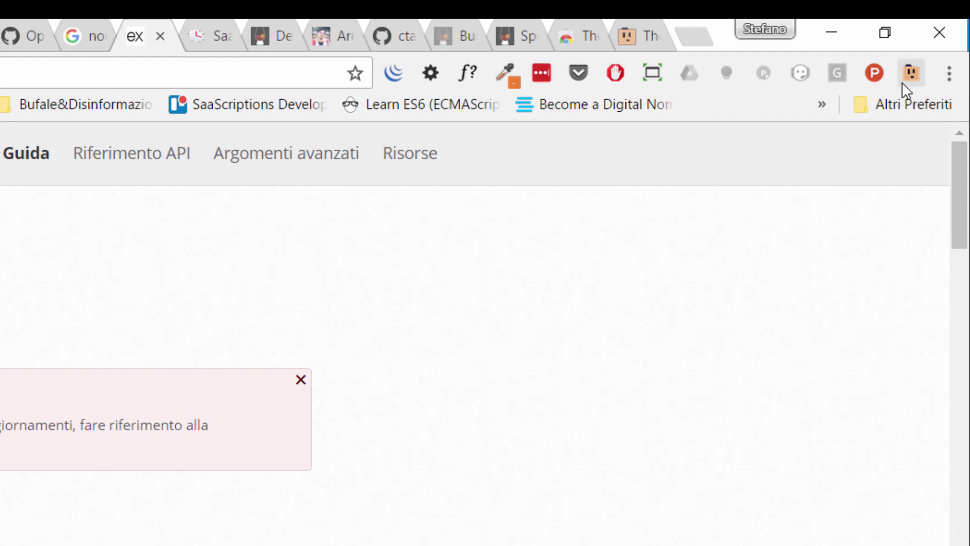
- Mark expressjs.com as never suspend and confirm it shows Site whitelisted
left_click(908, 74)
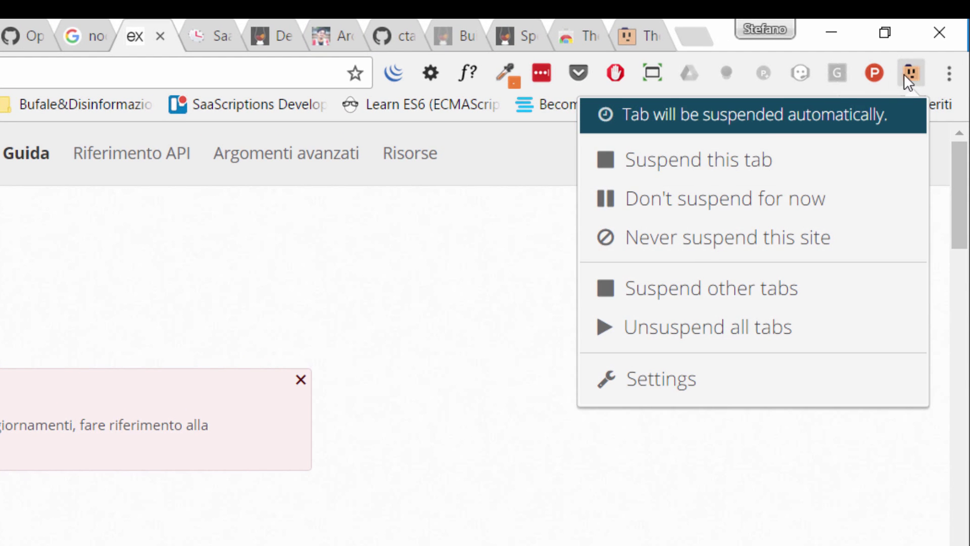
left_click(715, 243)
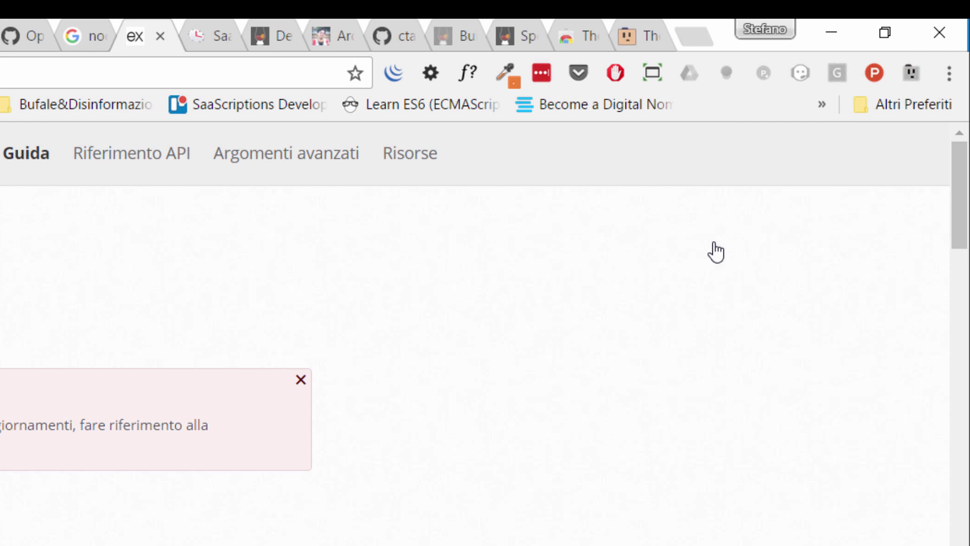
left_click(908, 74)
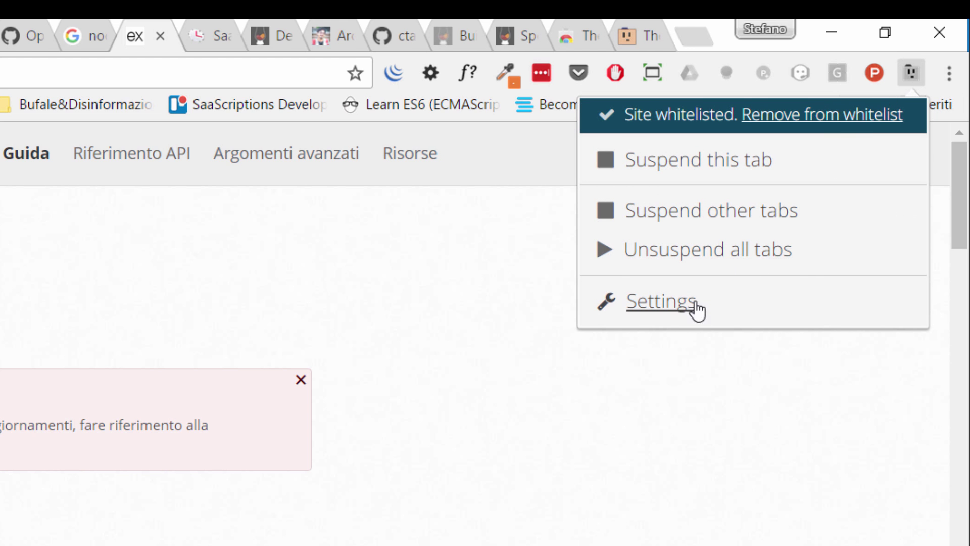
- In the extension's settings, check the auto-suspend delay options and keep 1 hour
left_click(661, 303)
scroll(696, 173, "down", 2)
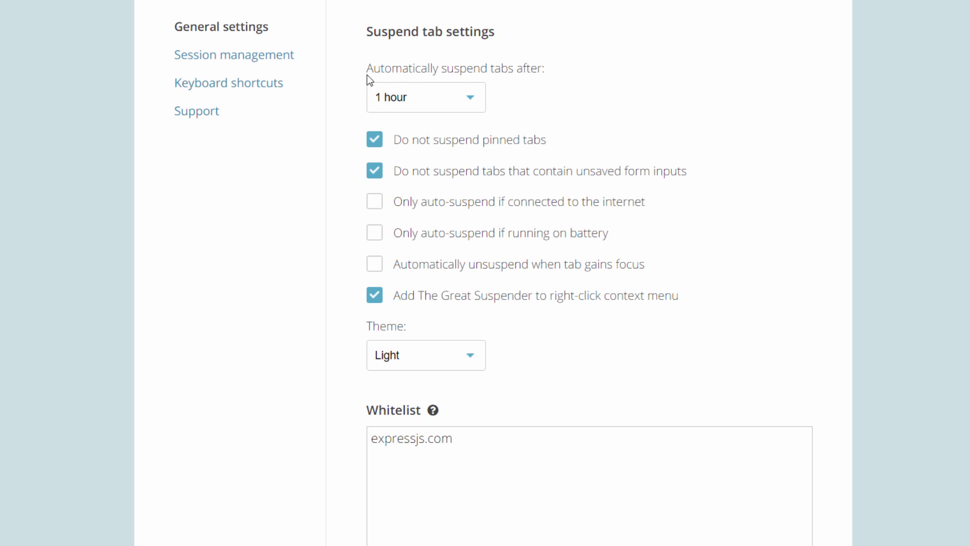
left_click(473, 93)
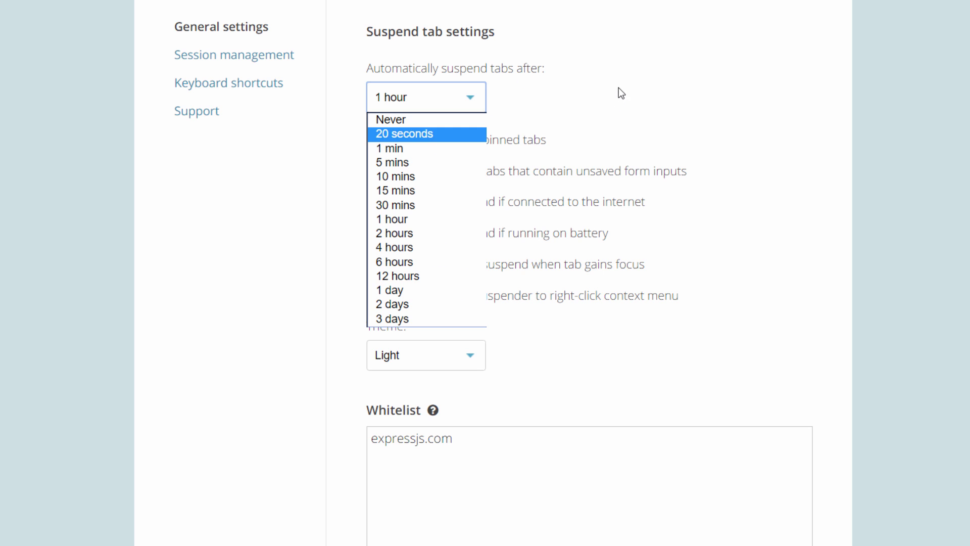
left_click(619, 60)
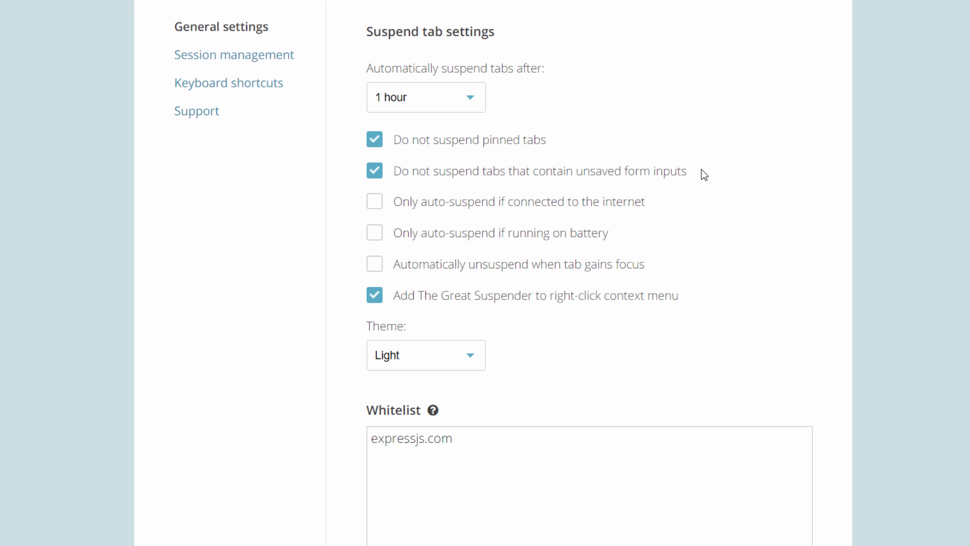
scroll(701, 169, "down", 2)
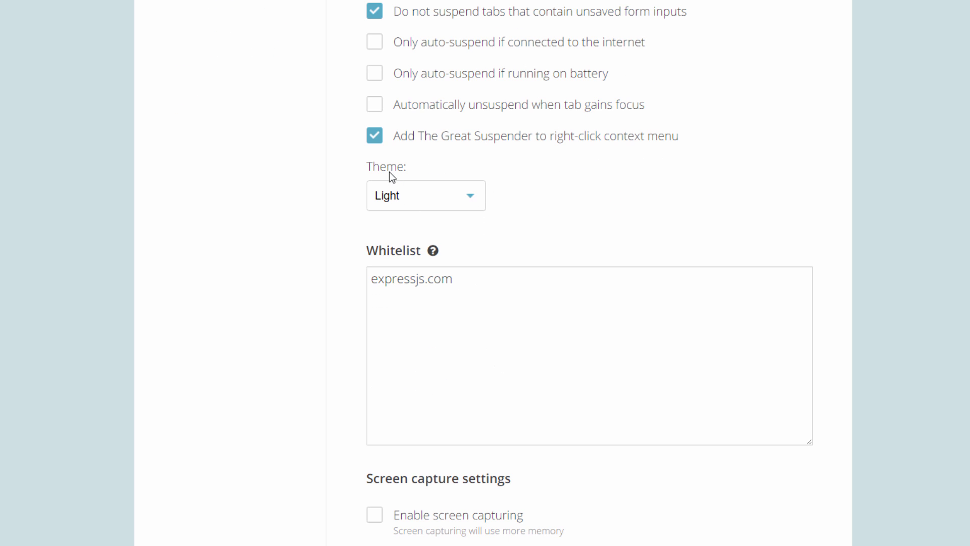
- Check the theme choices, keeping Light, and inspect the expressjs.com whitelist entry
left_click(470, 197)
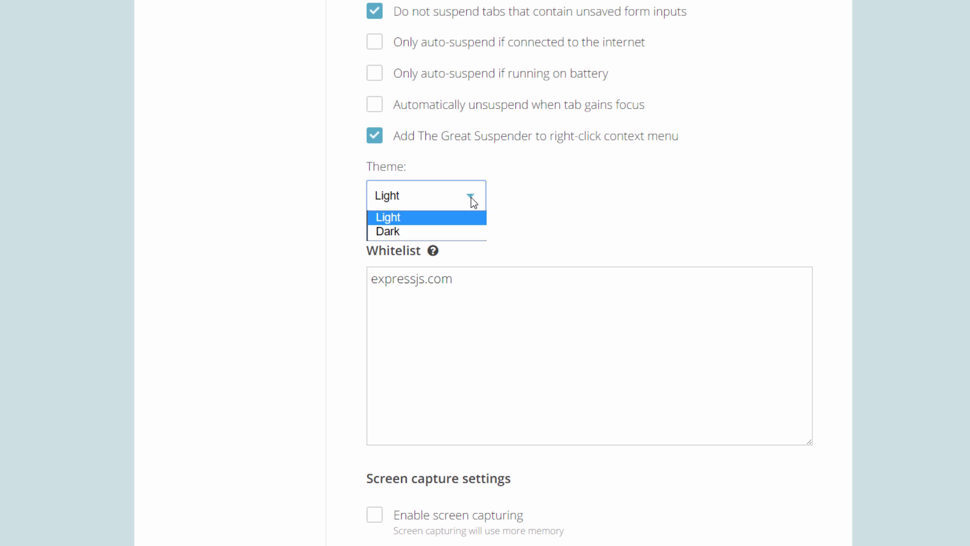
scroll(563, 211, "down", 1)
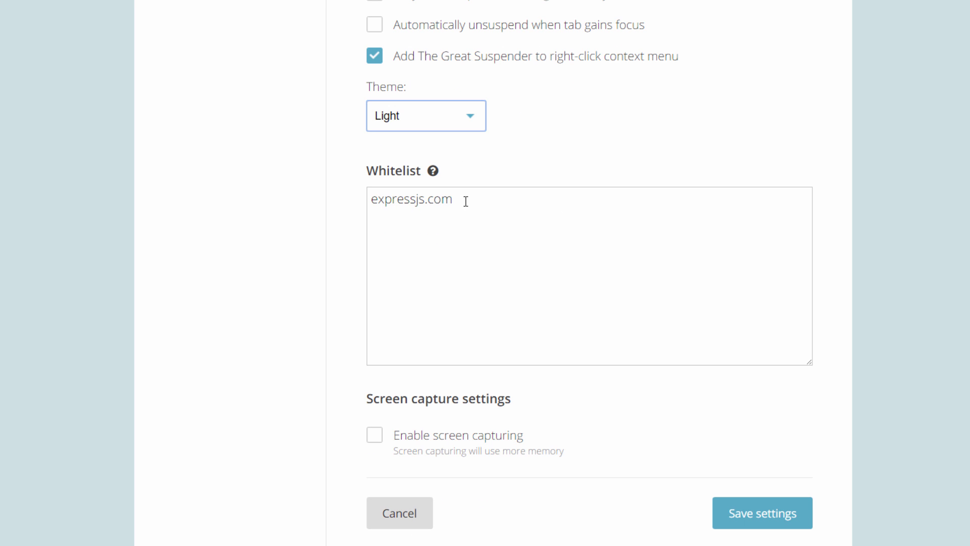
left_click_drag(461, 198, 372, 198)
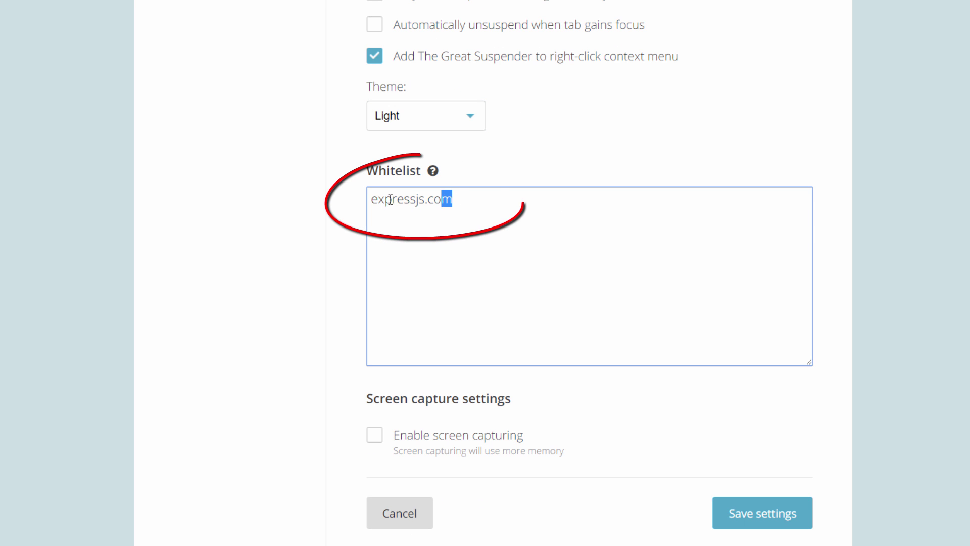
left_click(374, 199)
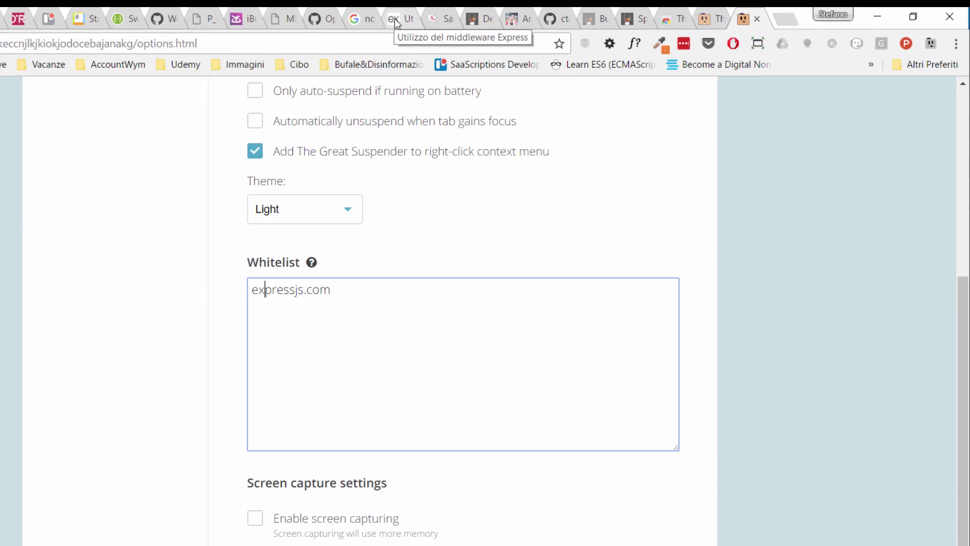
left_click(395, 23)
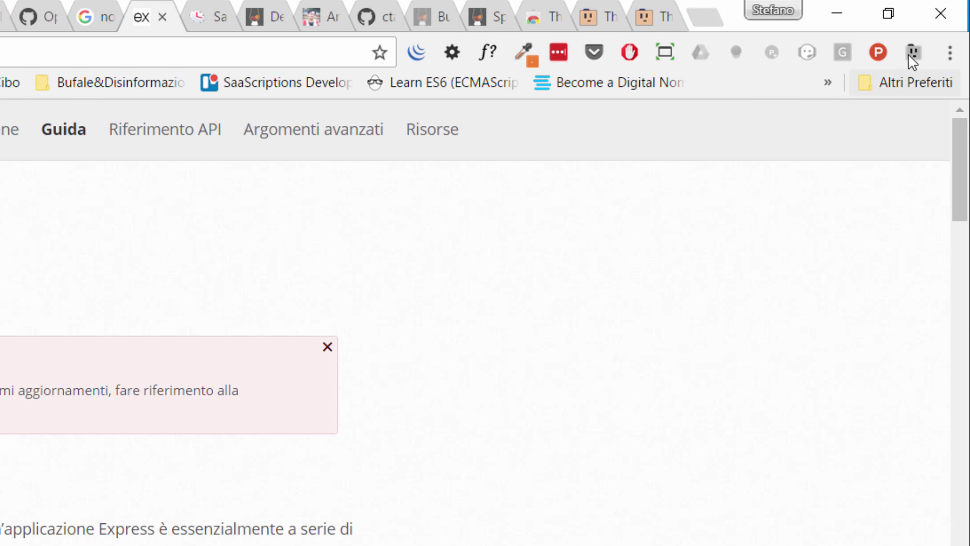
left_click(488, 23)
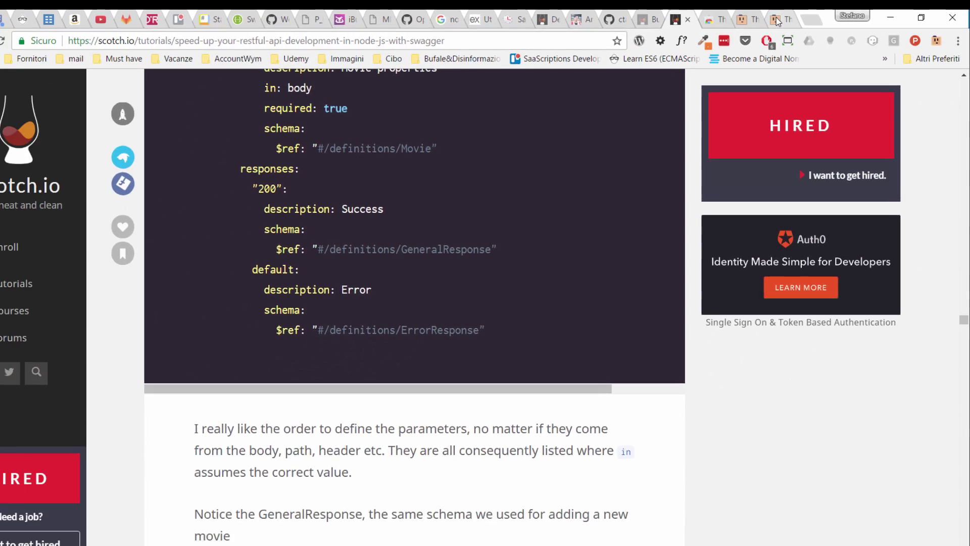
left_click(776, 18)
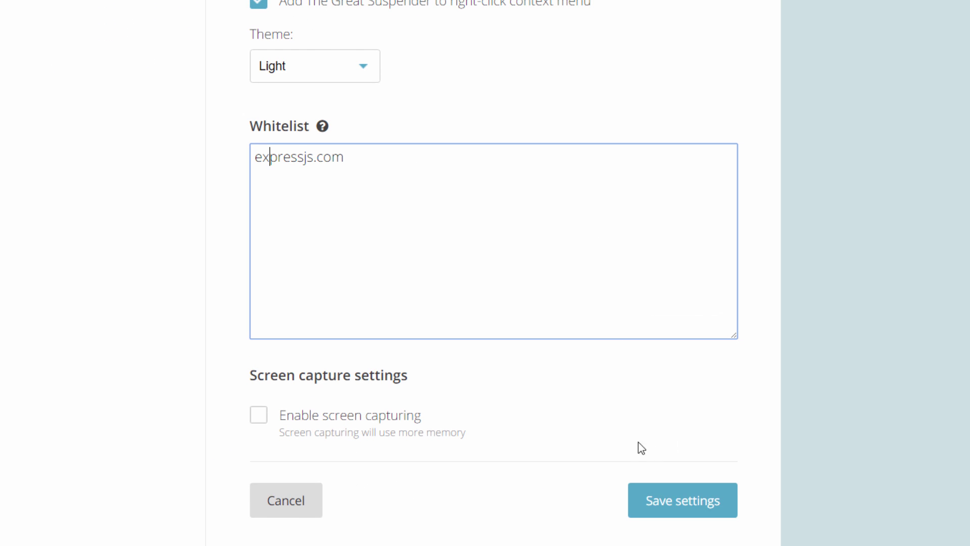
- Save the settings and view the session list of 2 windows and 28 tabs
left_click(693, 506)
left_click(679, 489)
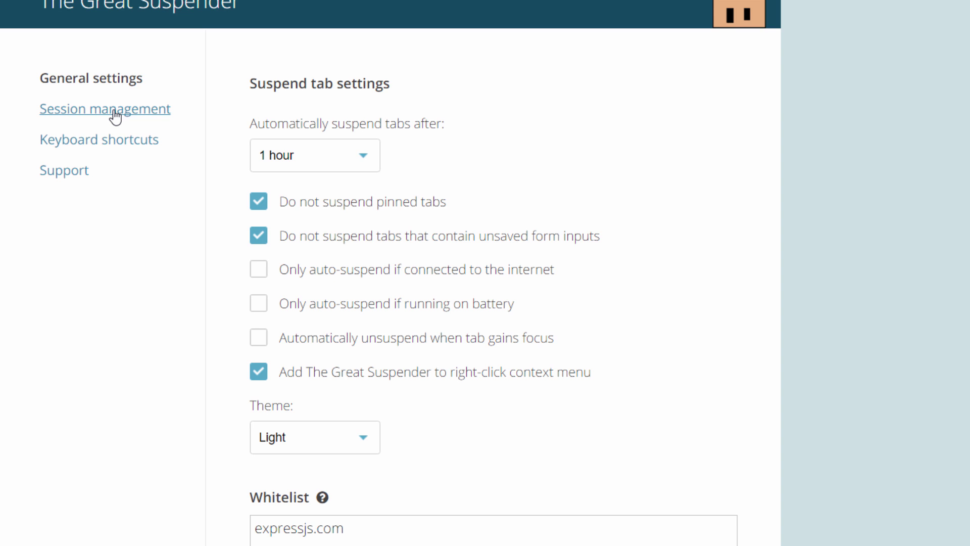
left_click(115, 117)
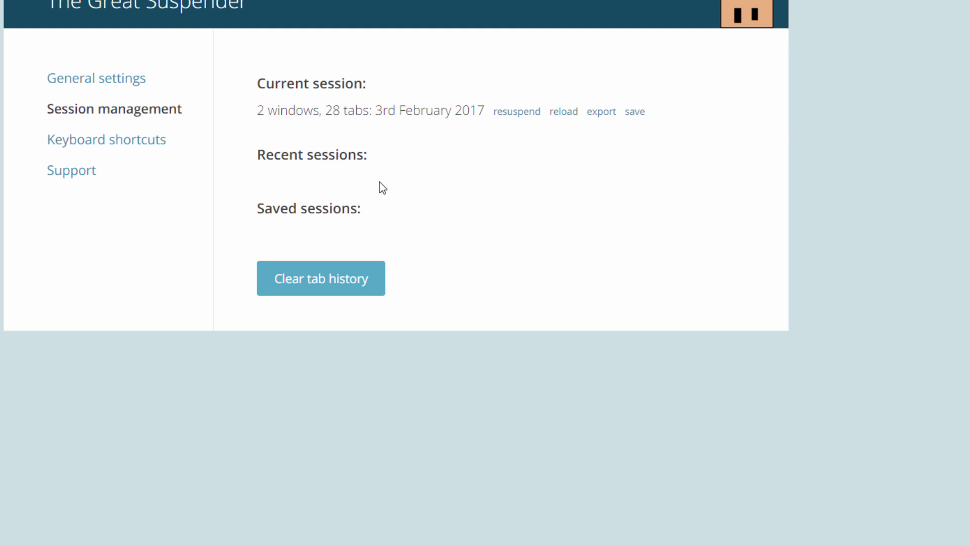
- View The Great Suspender's keyboard shortcuts for suspending and unsuspending tabs
left_click(139, 151)
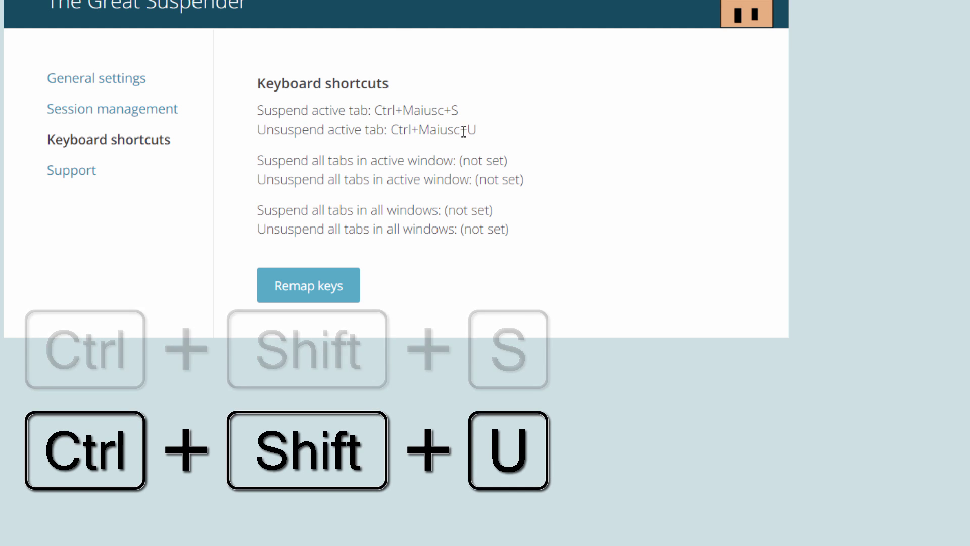
- View the Support and credits page for The Great Suspender 6.21
left_click(71, 171)
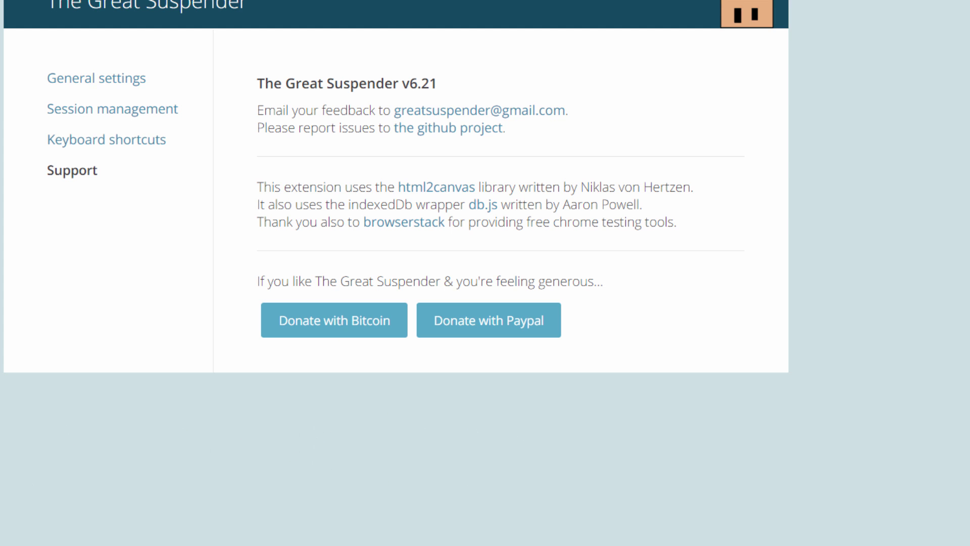
- Bring The Great Suspender's welcome tab to the front
left_click(757, 19)
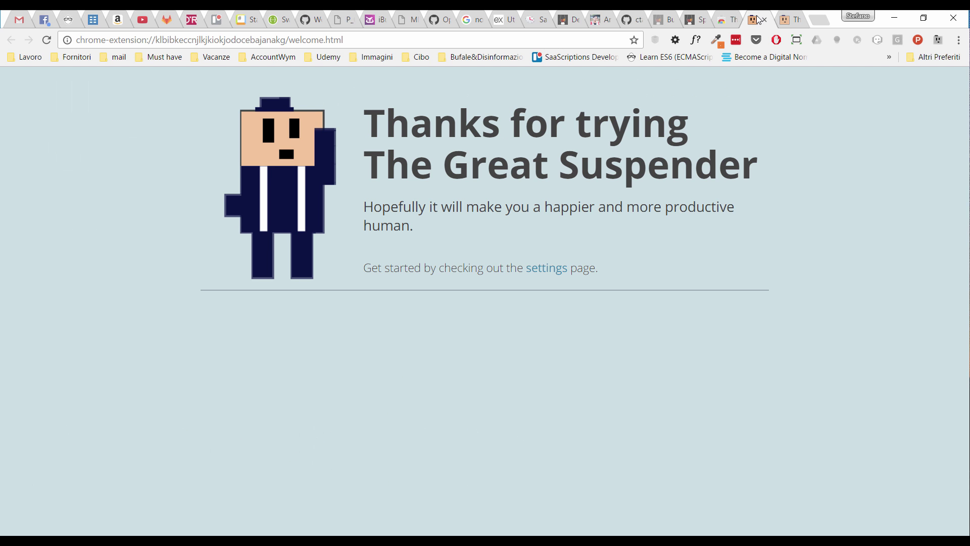